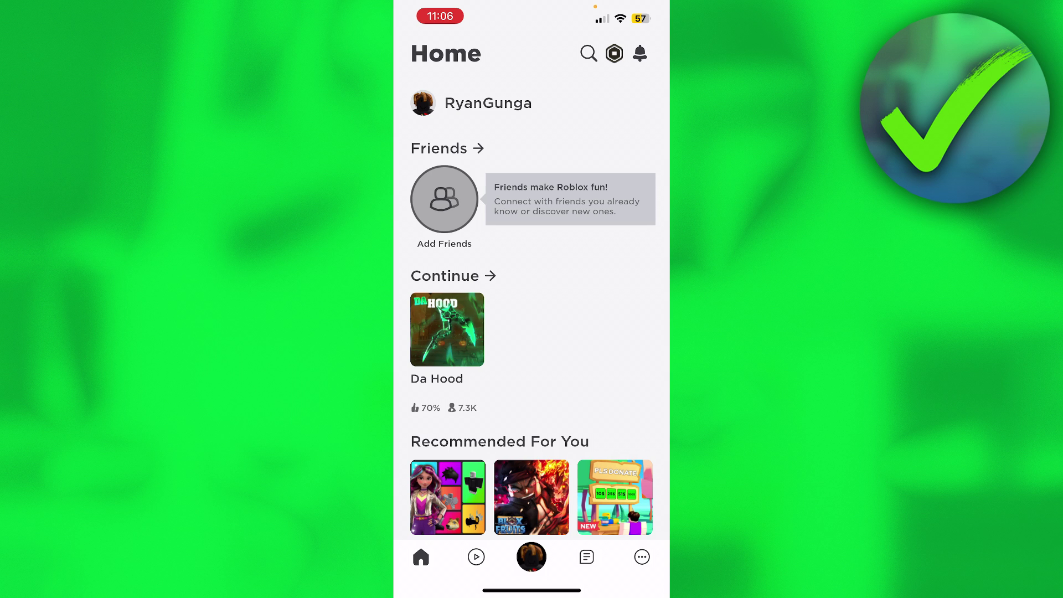
scroll(532, 333, "down", 3)
scroll(532, 332, "down", 1)
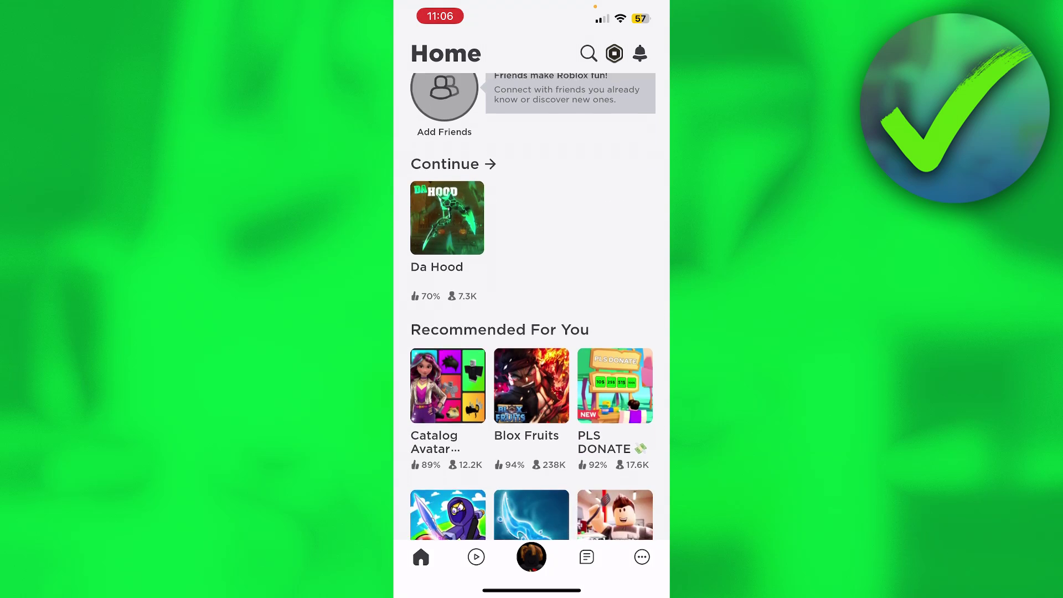
scroll(532, 332, "down", 3)
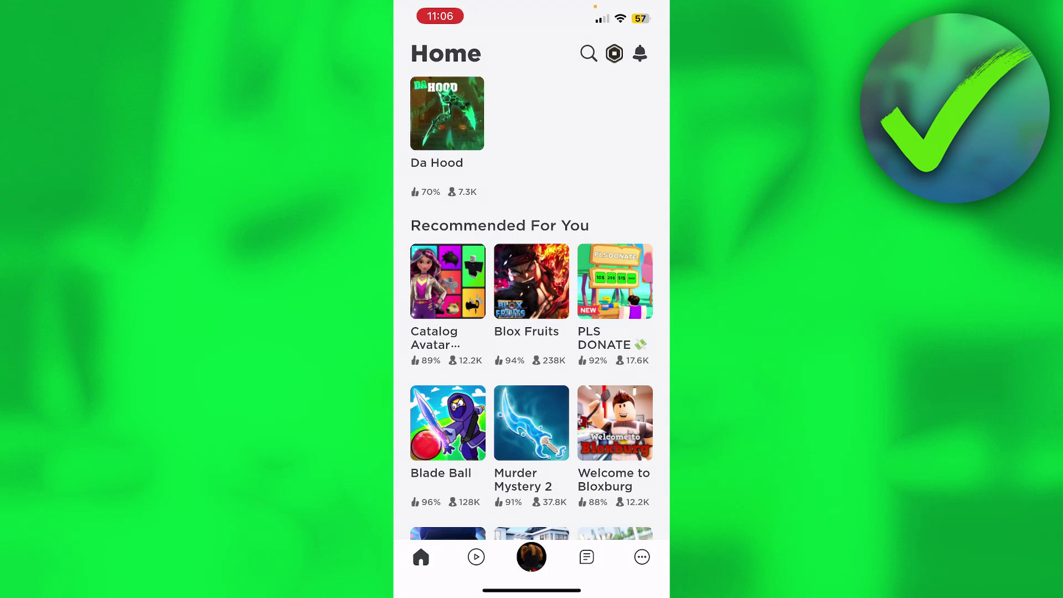
scroll(531, 332, "down", 3)
scroll(532, 332, "down", 2)
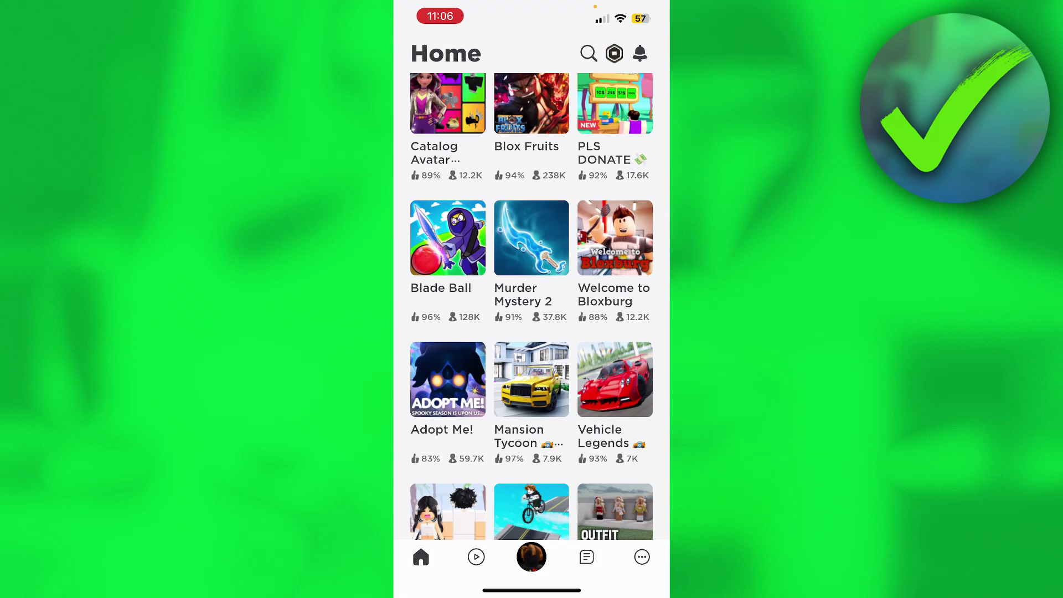
scroll(531, 332, "down", 2)
scroll(532, 332, "down", 2)
scroll(531, 332, "down", 2)
scroll(532, 333, "down", 1)
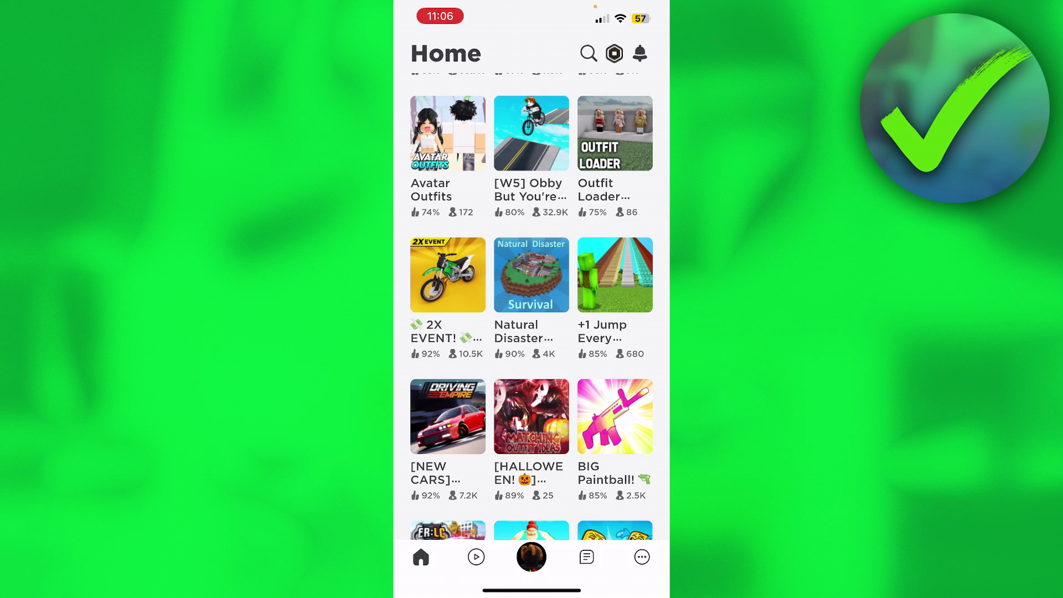
left_click(531, 275)
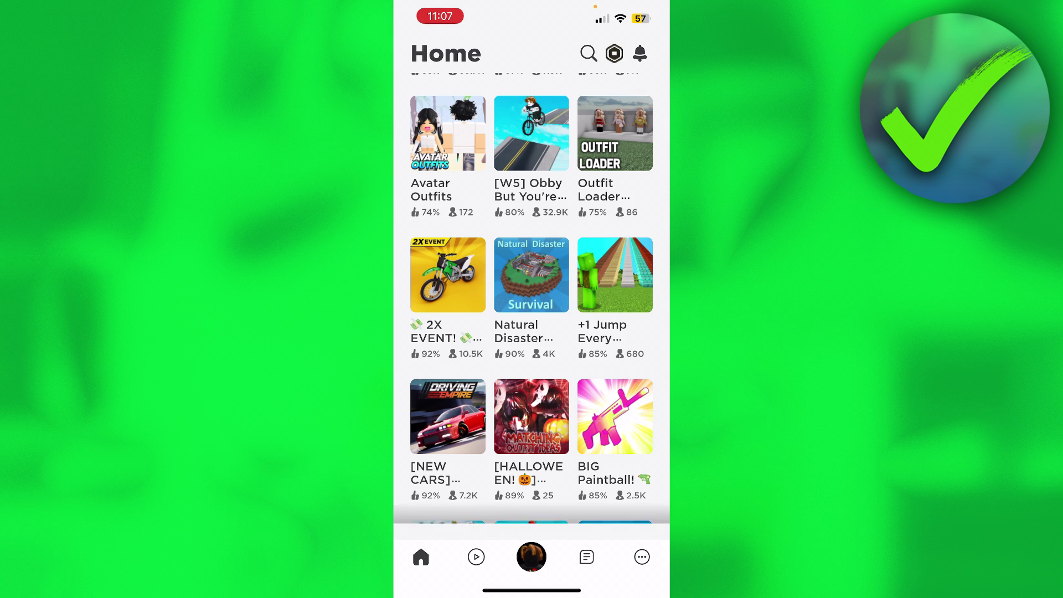
scroll(531, 373, "down", 5)
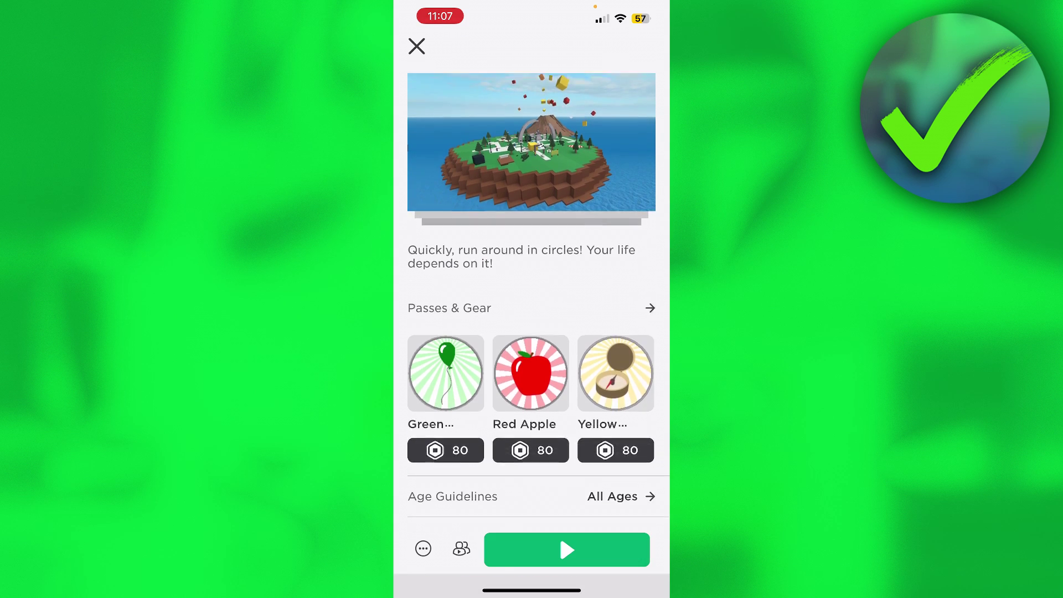
scroll(532, 333, "down", 5)
scroll(532, 332, "down", 2)
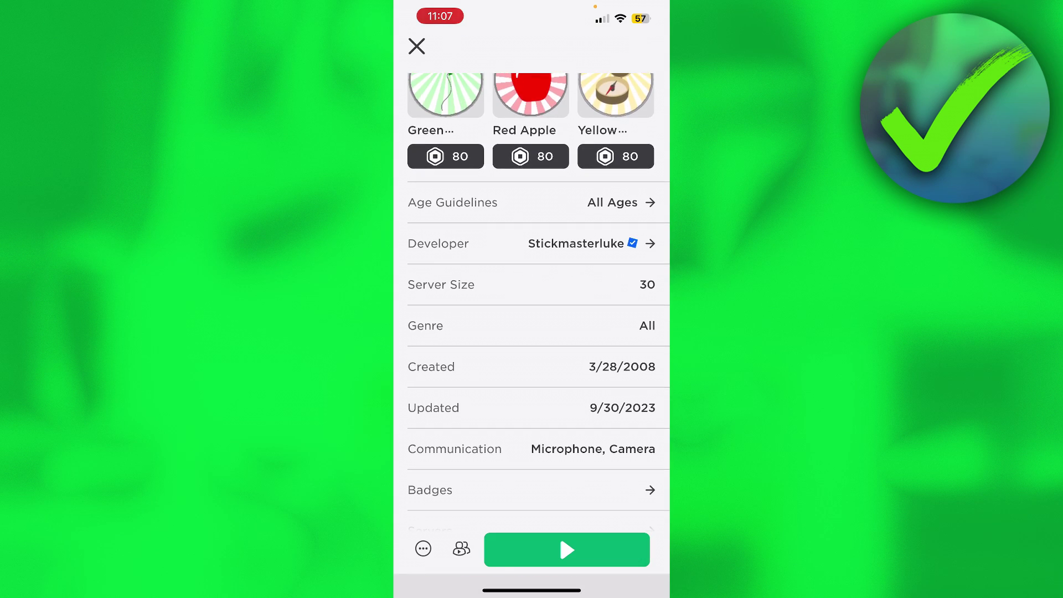
left_click(582, 243)
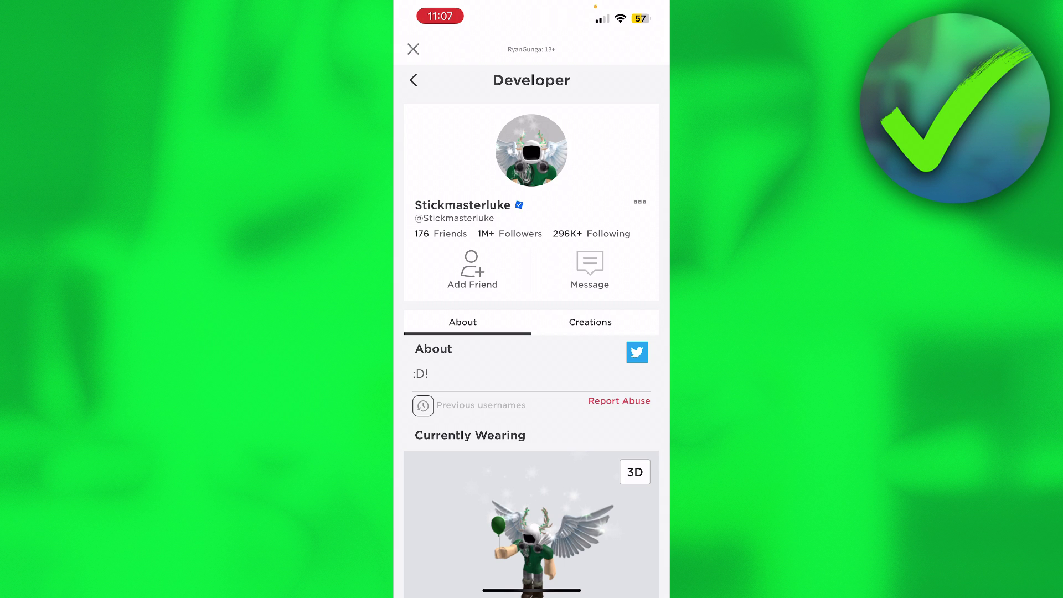
left_click(639, 202)
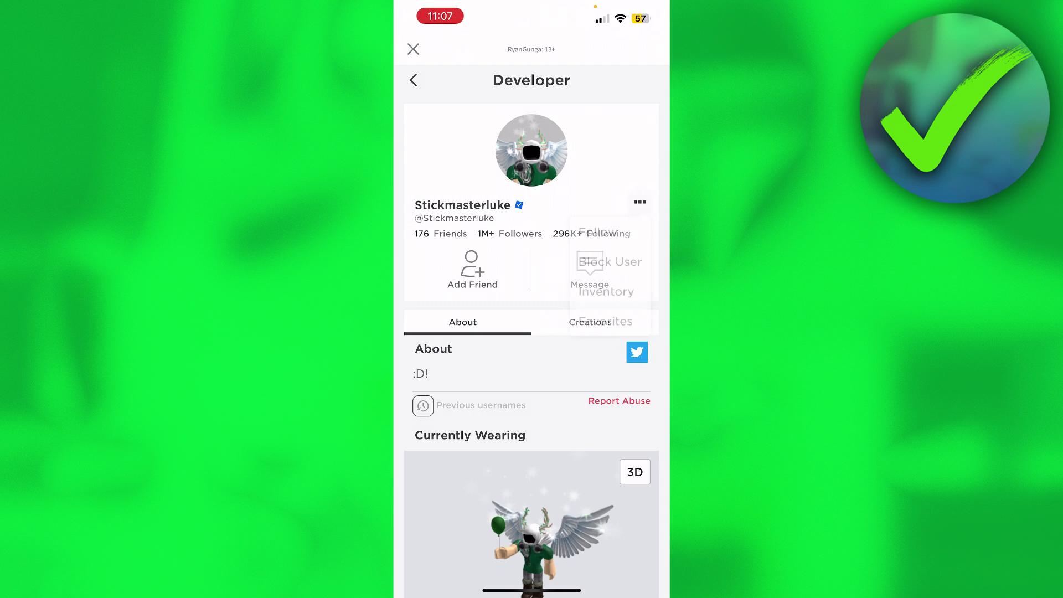
left_click(609, 232)
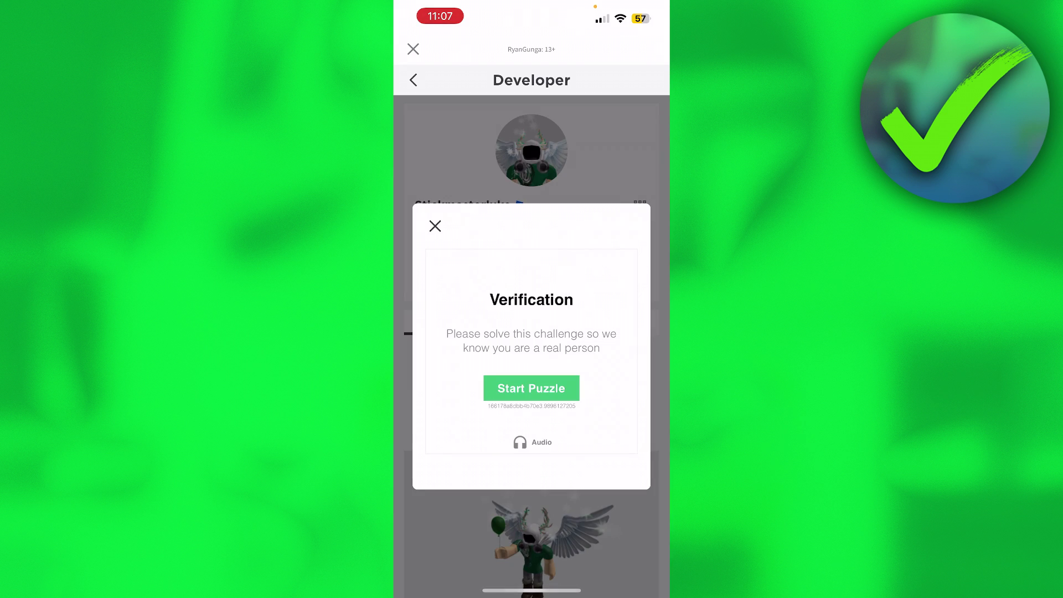
- Solve the rotate-the-animal verification puzzle, then confirm the profile menu shows Unfollow
left_click(531, 388)
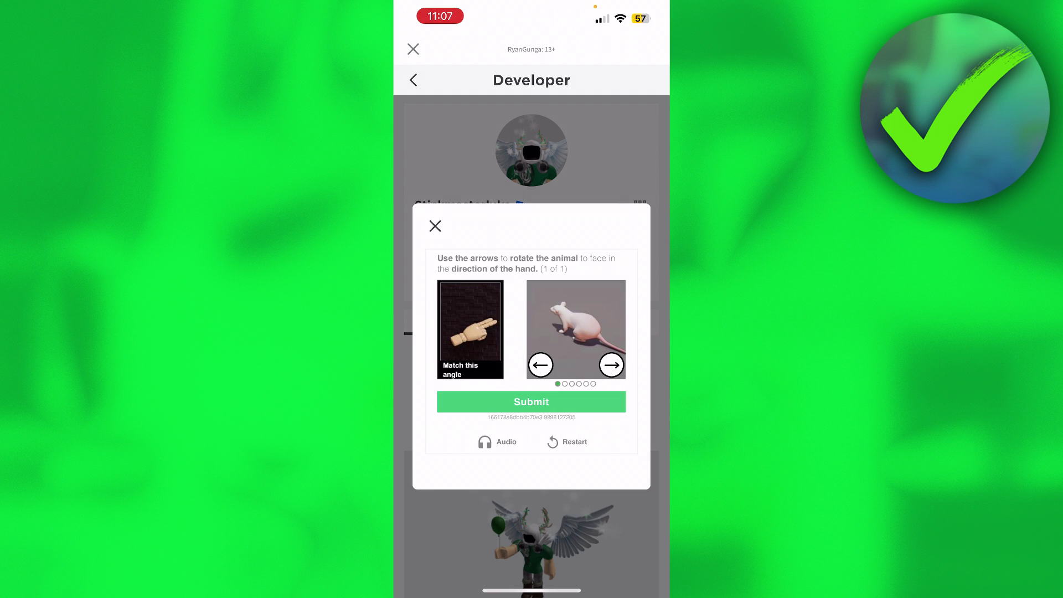
left_click(611, 364)
left_click(610, 365)
left_click(531, 401)
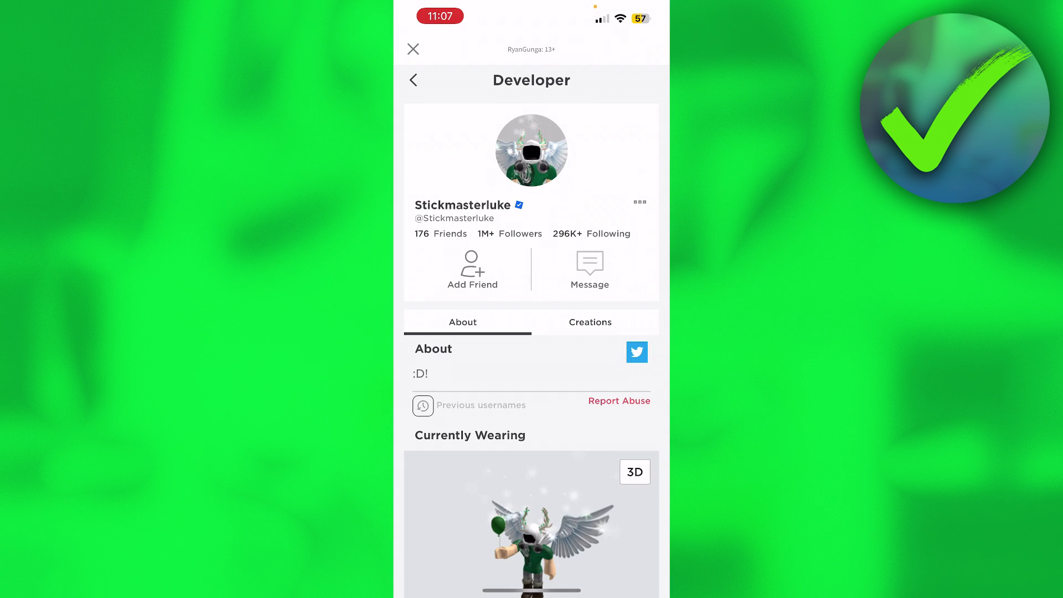
left_click(640, 201)
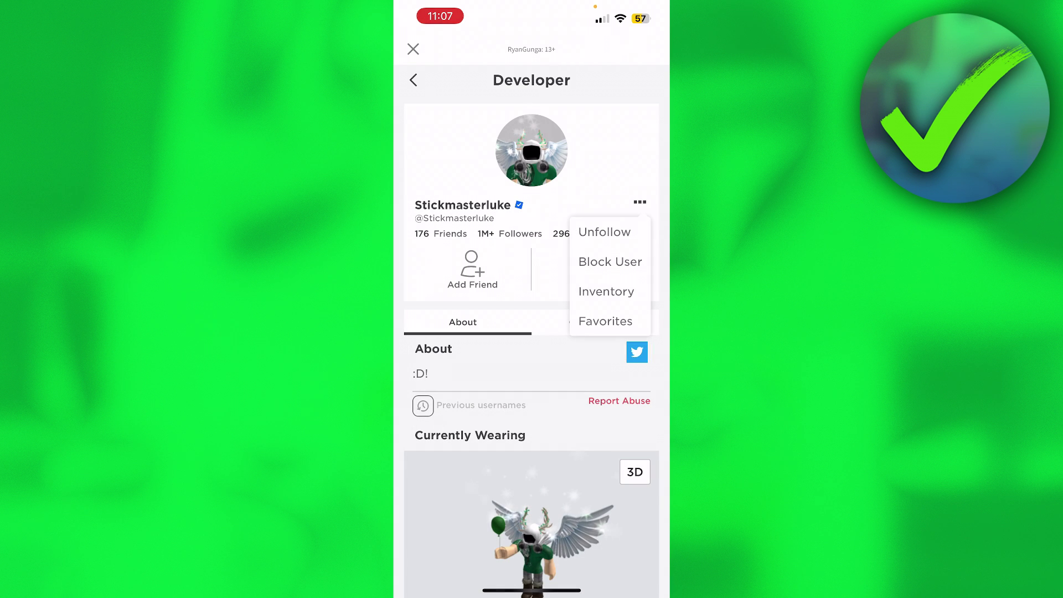